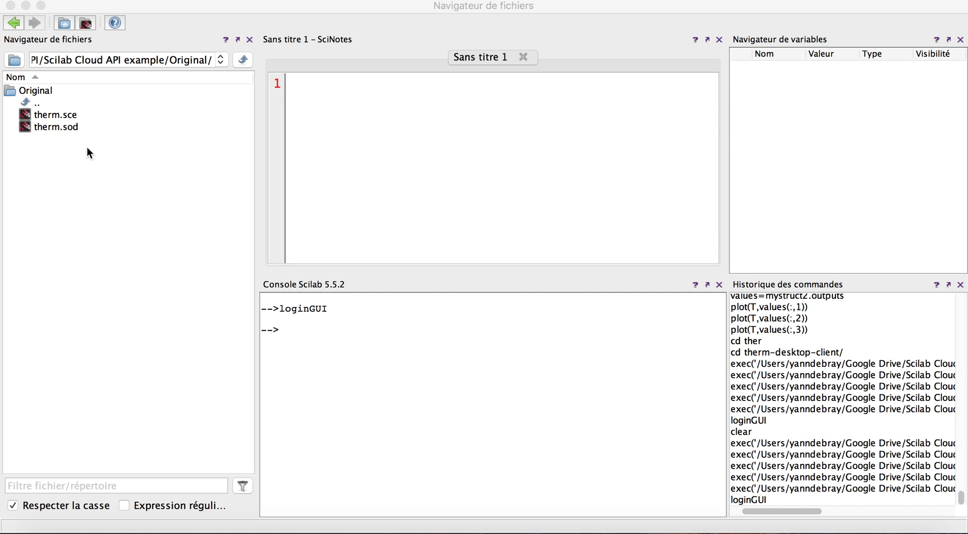
# Step: Open therm.sce from the Original folder in SciNotes
pyautogui.doubleClick(46, 116)
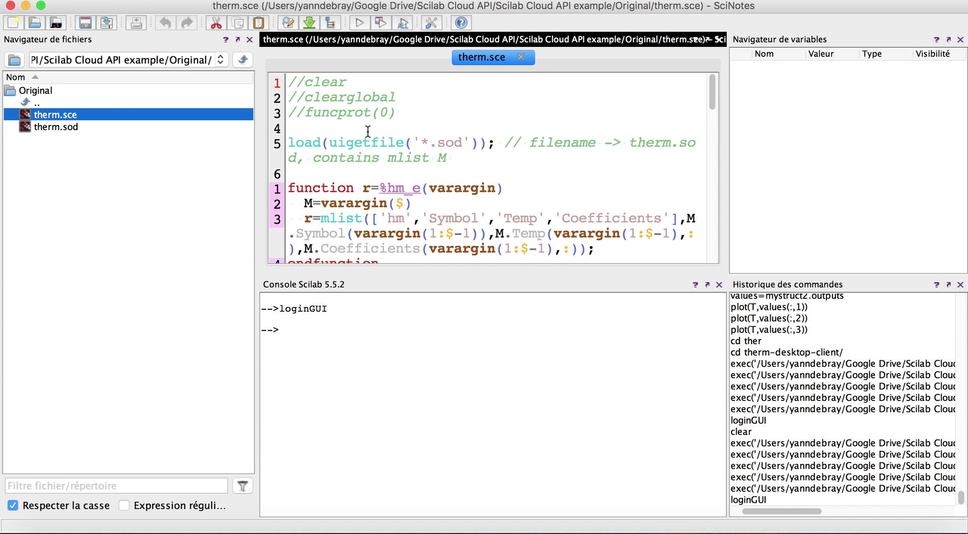
# Step: Run therm.sce on therm.sod to plot specific heat, enthalpy and entropy versus temperature
pyautogui.click(360, 23)
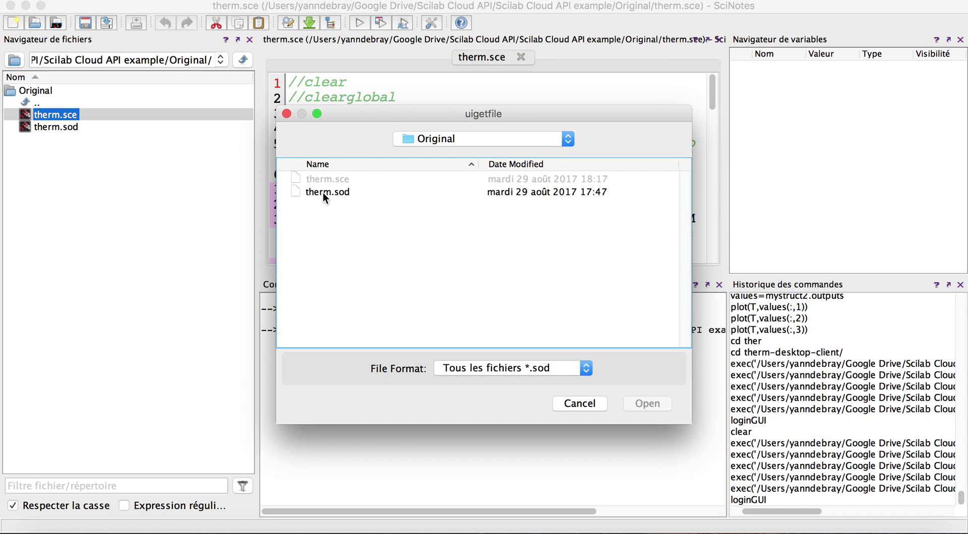
pyautogui.doubleClick(323, 194)
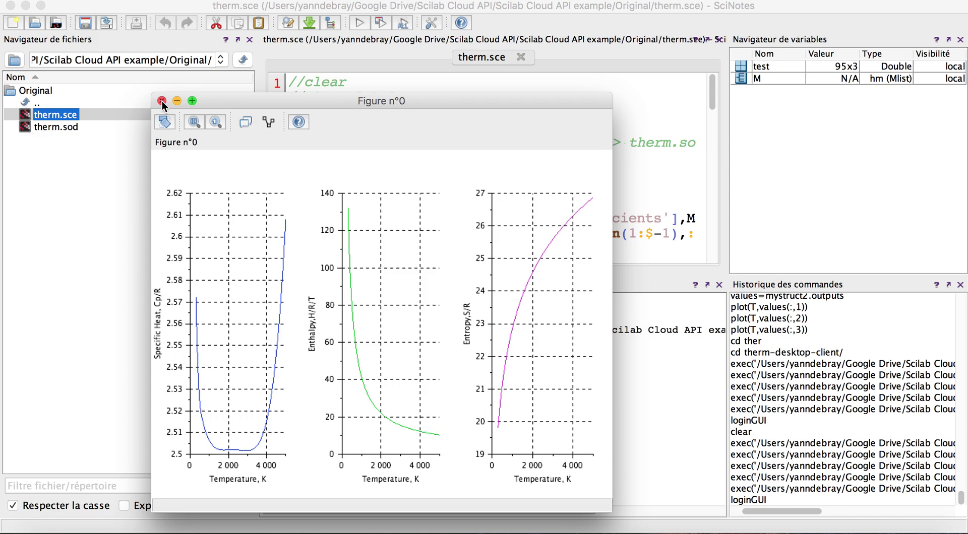
# Step: Close the property plots and bring the Scilab Cloud browser window forward
pyautogui.click(161, 101)
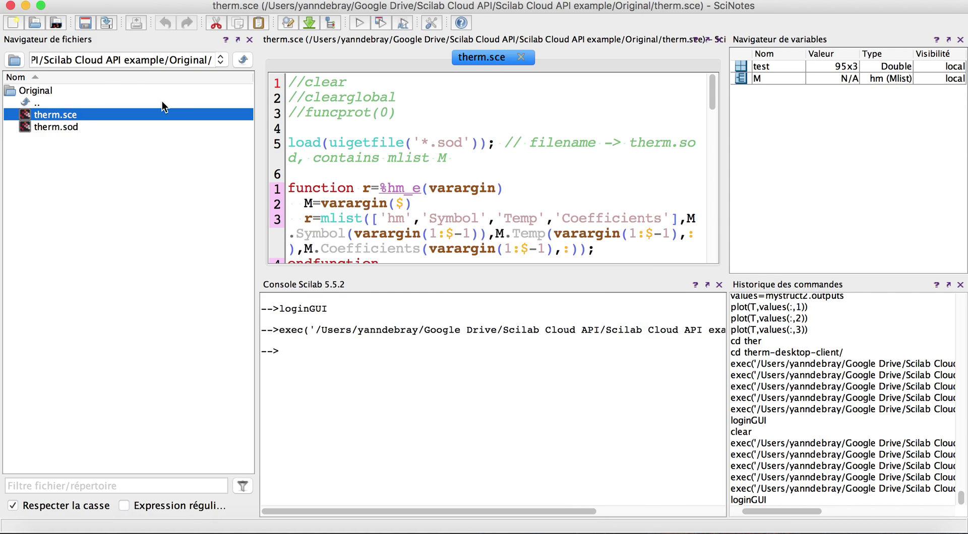
pyautogui.hotkey('ctrl', 'Up')
pyautogui.click(180, 465)
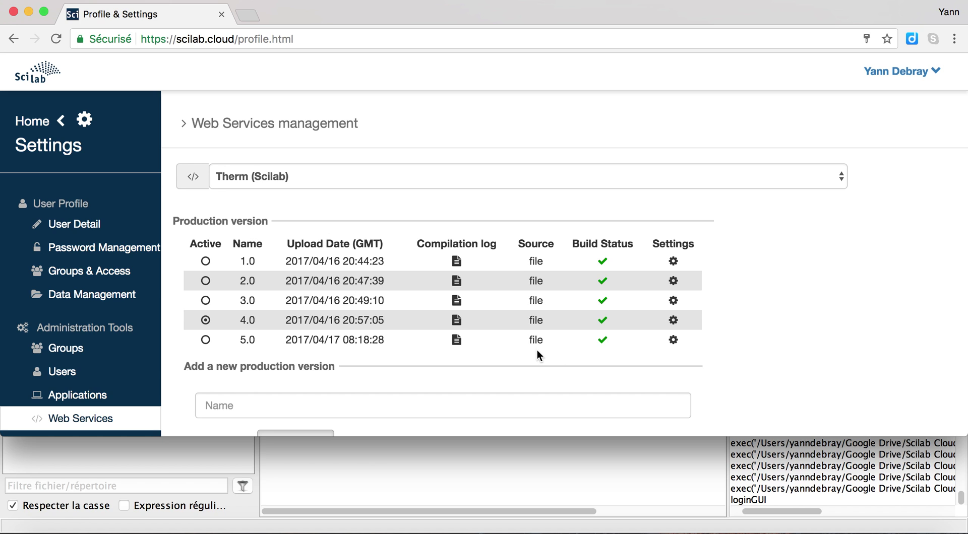
# Step: Scroll to the Therm production versions and cancel the archive upload dialog
pyautogui.scroll(-2, 536, 350)
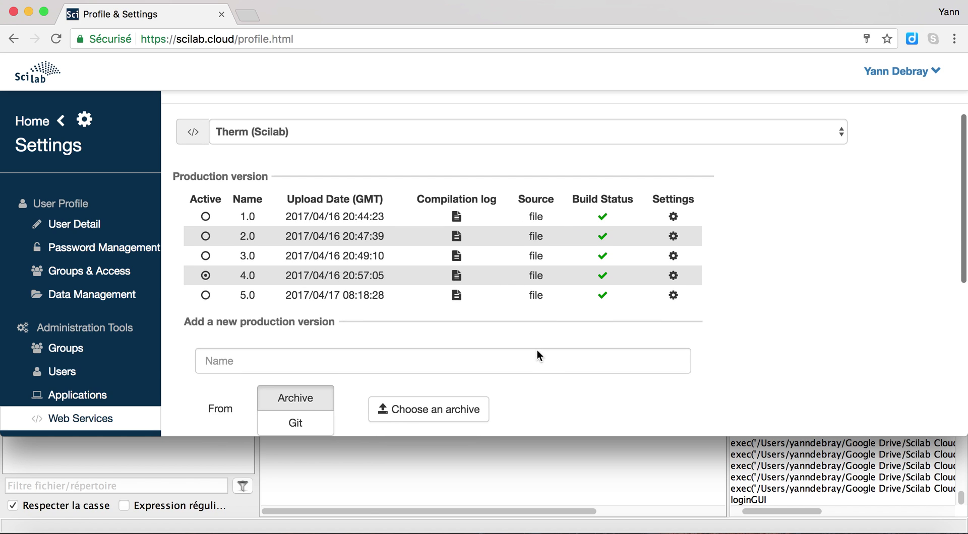
pyautogui.click(427, 412)
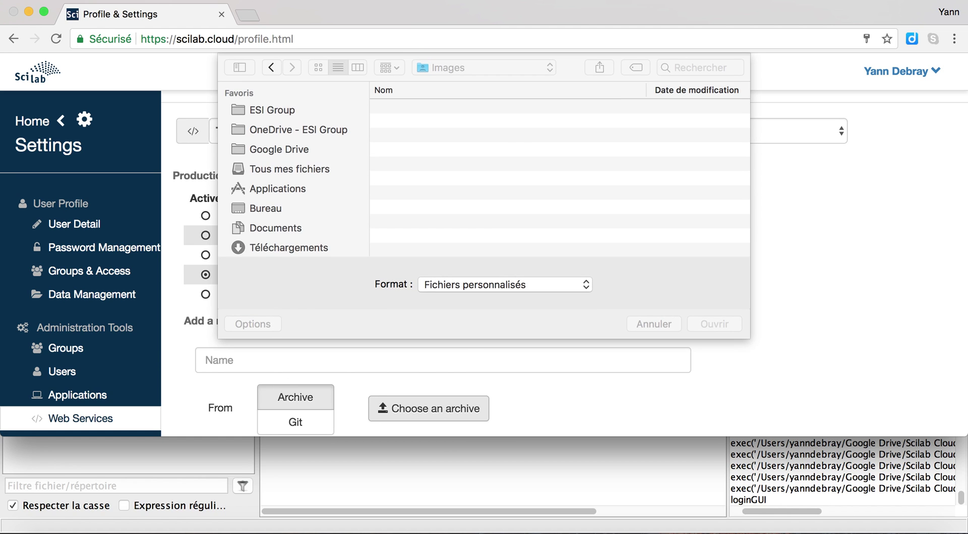
pyautogui.click(666, 321)
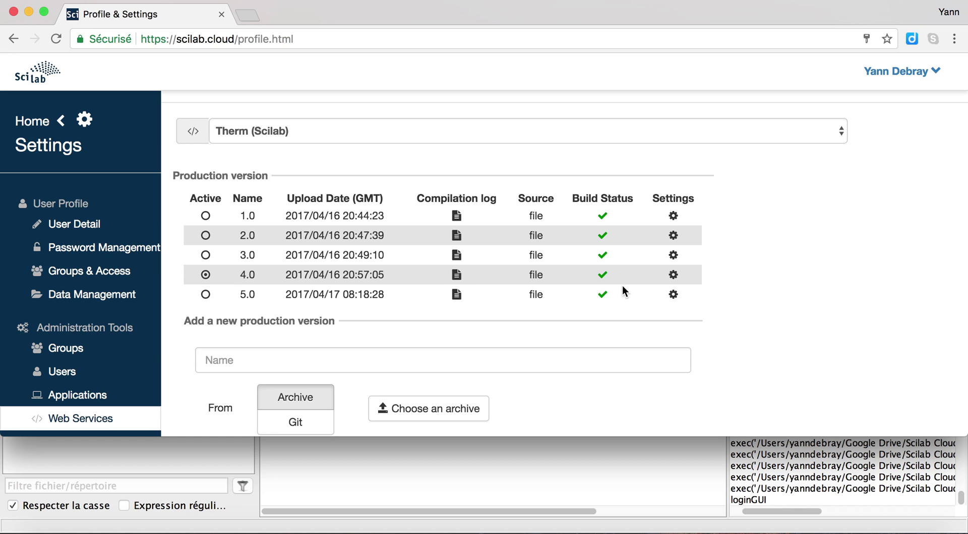
pyautogui.click(673, 276)
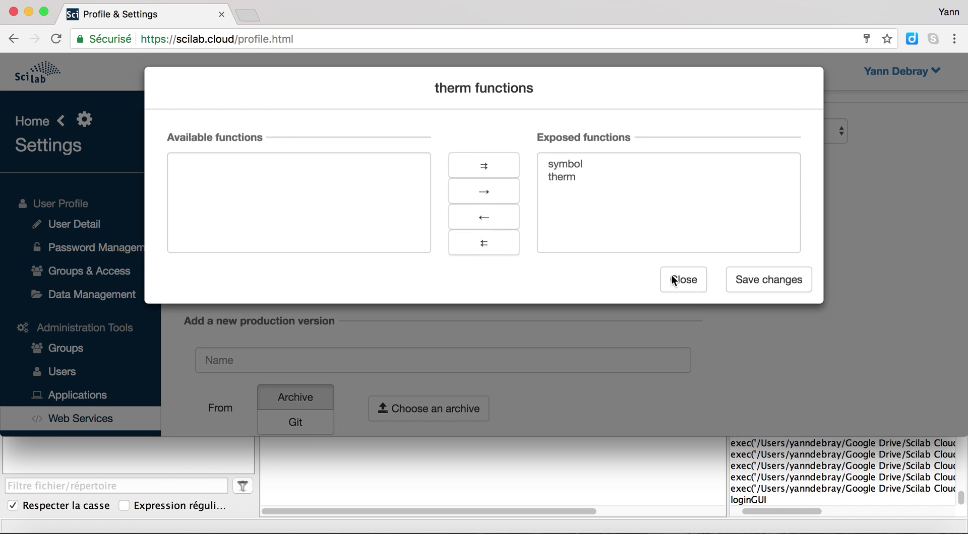
pyautogui.click(565, 174)
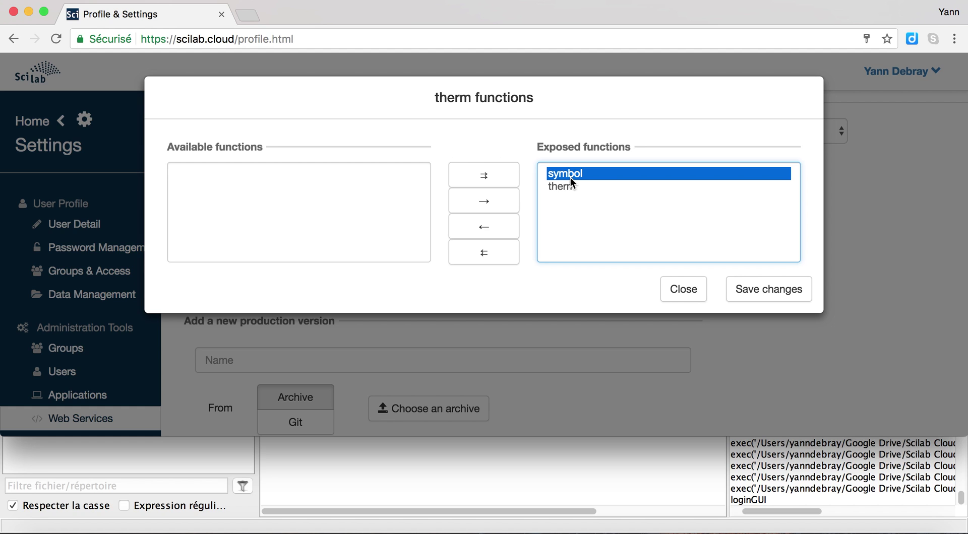
pyautogui.click(562, 190)
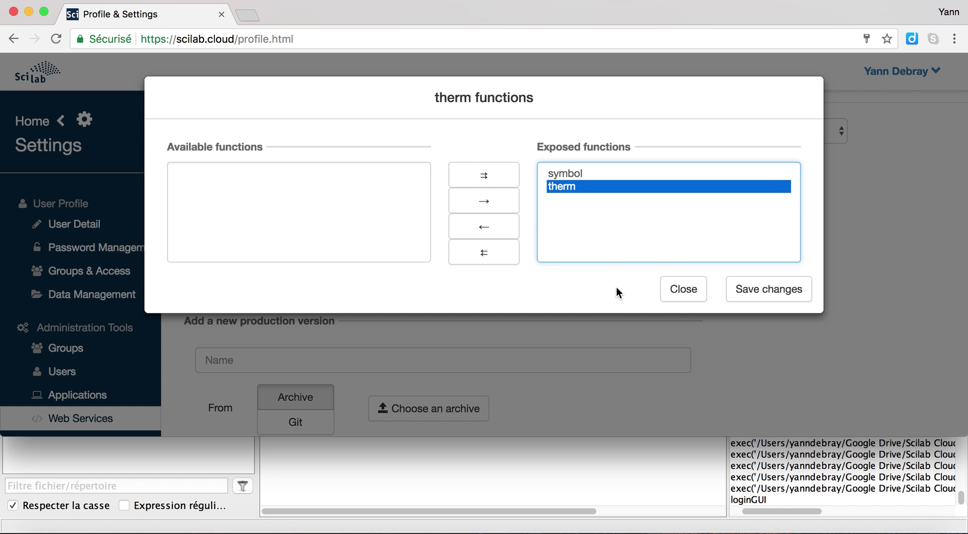
pyautogui.click(688, 289)
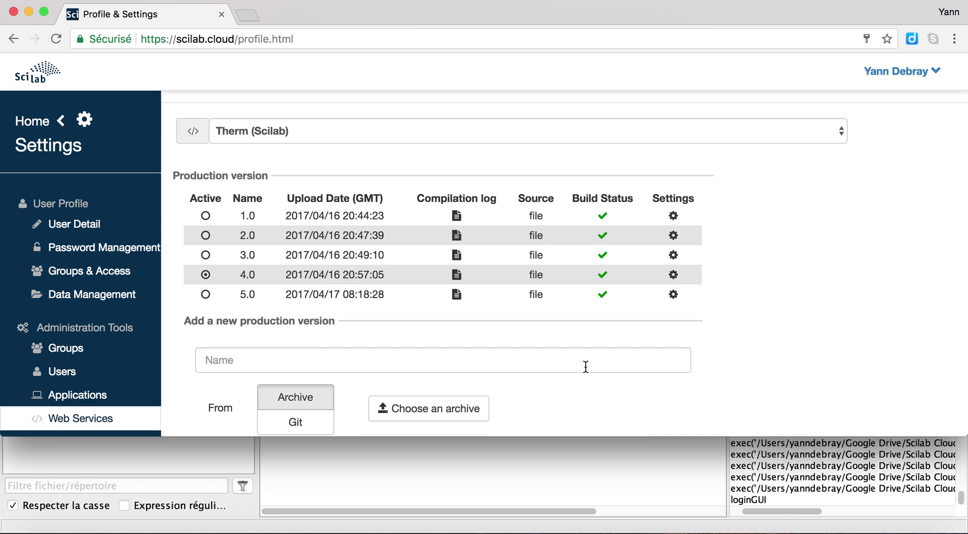
# Step: Launch the loginGUI client from the Scilab console
pyautogui.click(546, 458)
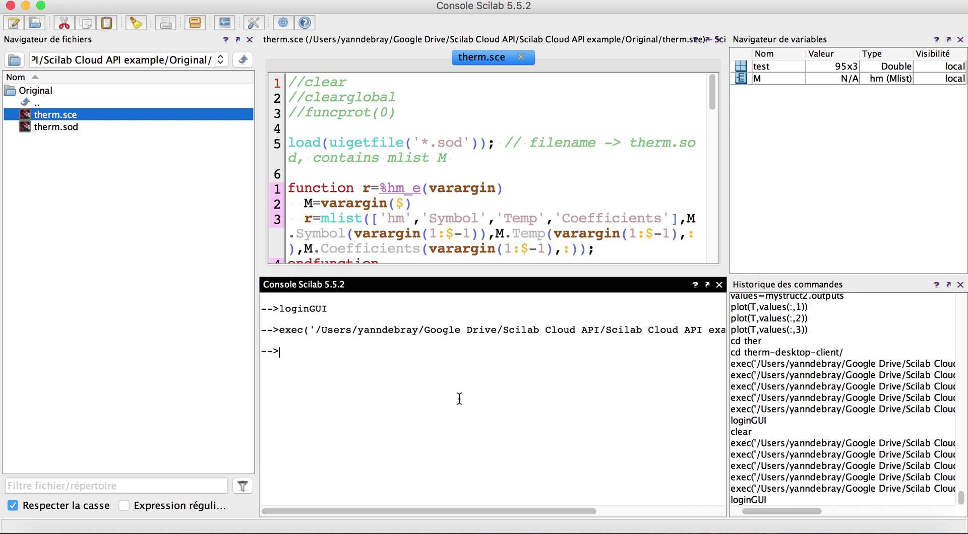
pyautogui.write('loginGUI')
pyautogui.press('Return')
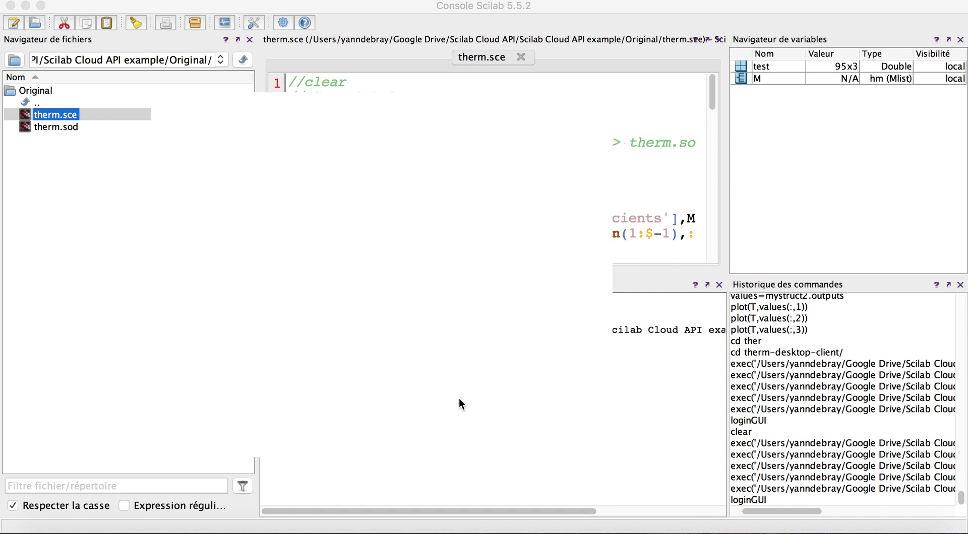
# Step: Sign in to Scilab Cloud with the account e-mail and password in the Login dialog
pyautogui.click(228, 157)
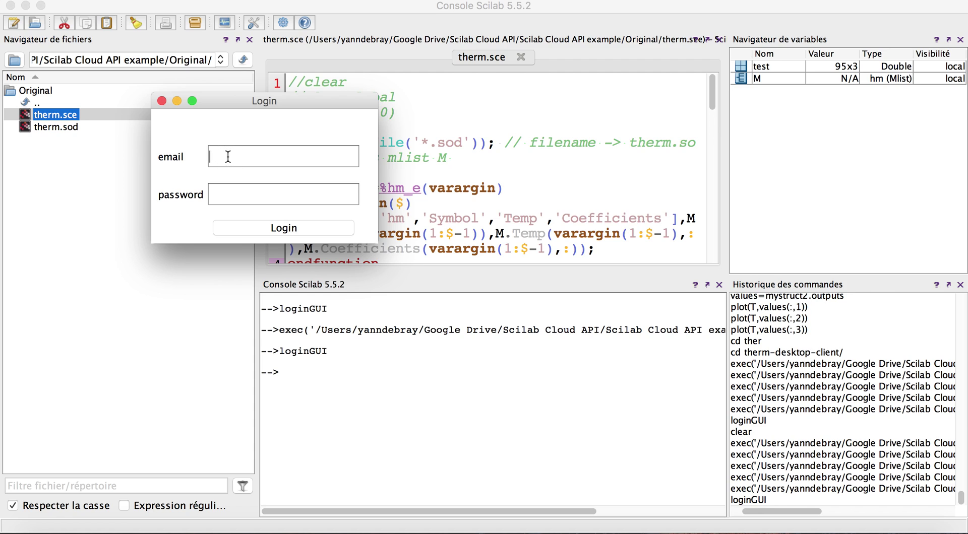
pyautogui.press('Tab')
pyautogui.press('BackSpace')
pyautogui.press('BackSpace')
pyautogui.press('BackSpace')
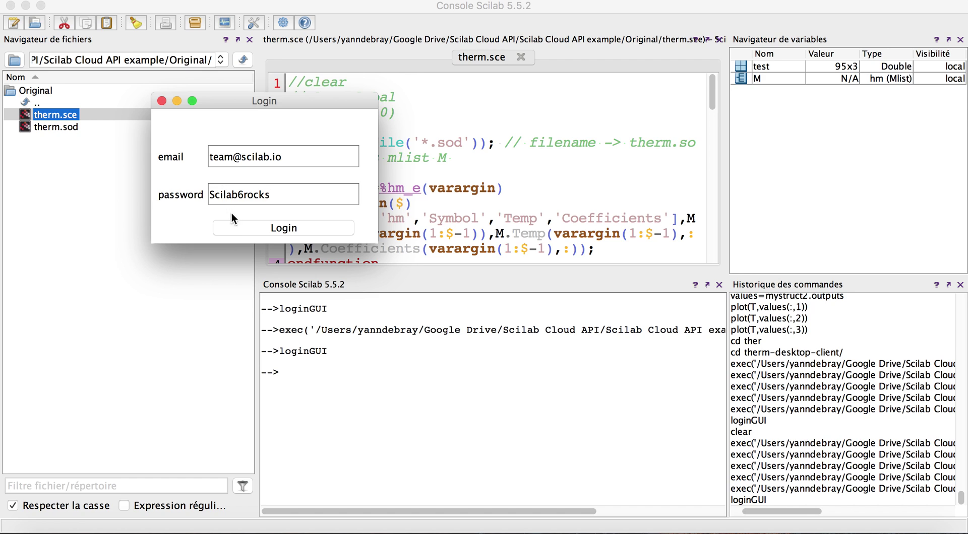
pyautogui.click(234, 226)
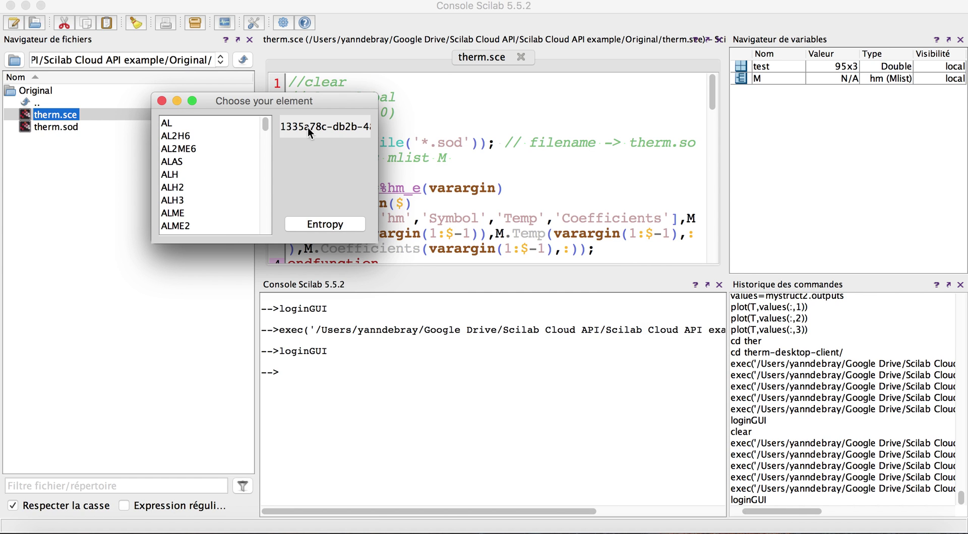
# Step: Plot AL's entropy against temperature, close the figure, and switch to therm.js in the editor
pyautogui.click(167, 125)
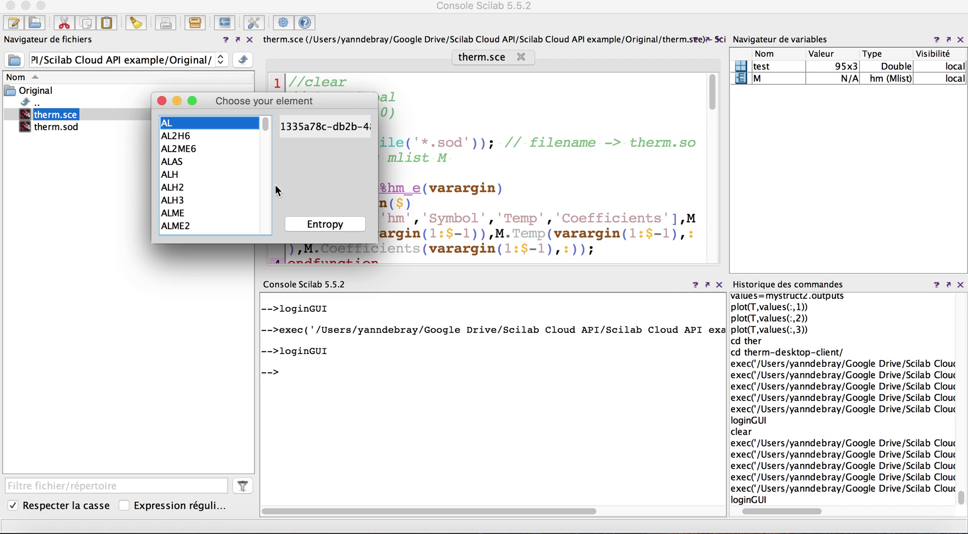
pyautogui.click(318, 224)
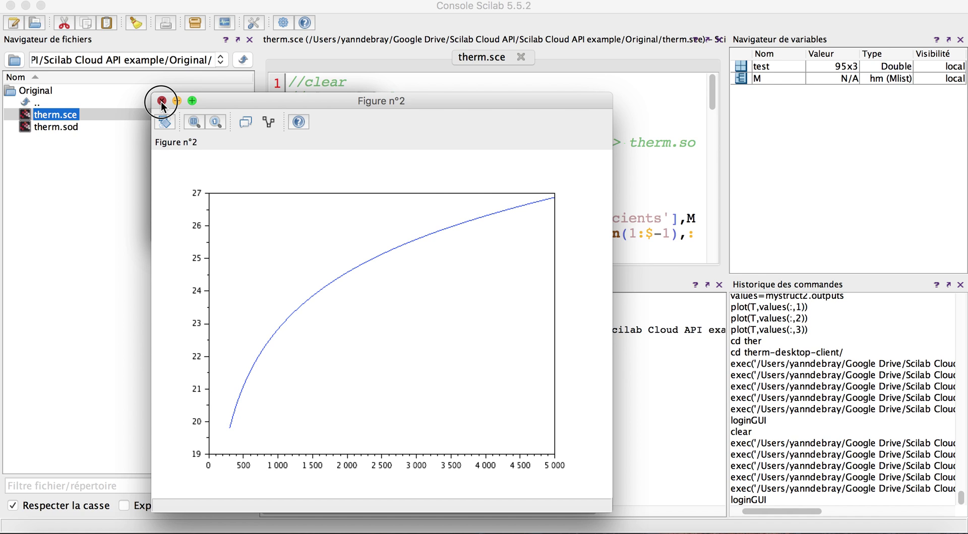
pyautogui.click(161, 101)
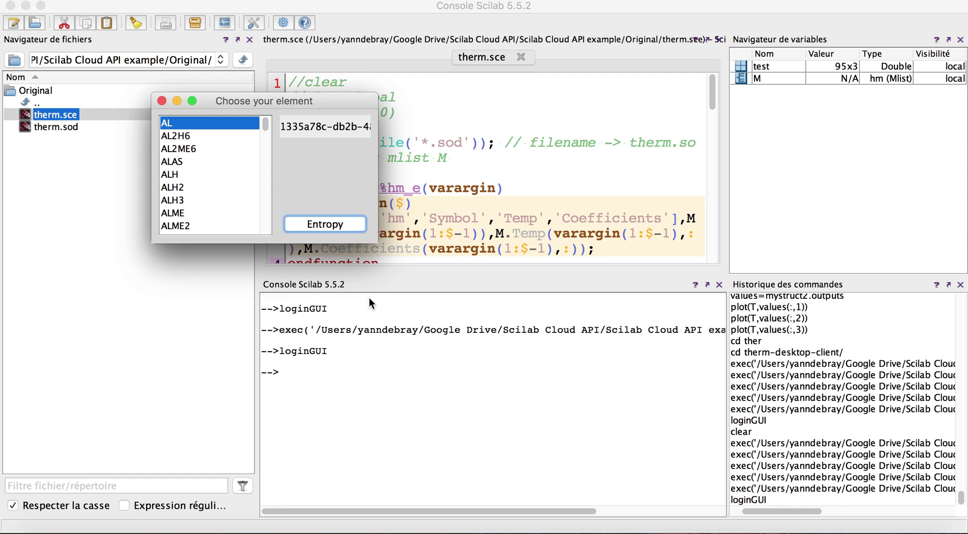
pyautogui.hotkey('ctrl', 'Right')
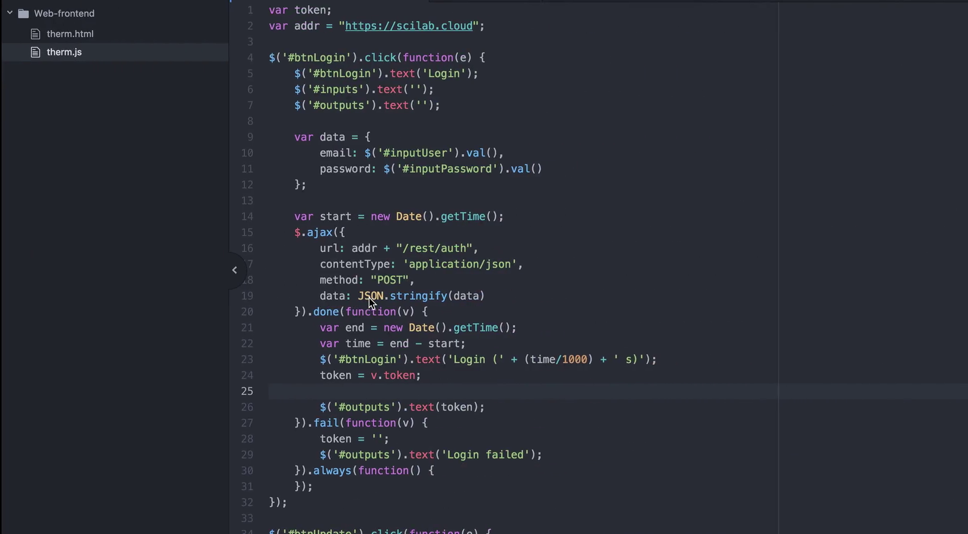
# Step: Select and review the login click handler code in therm.js
pyautogui.click(268, 53)
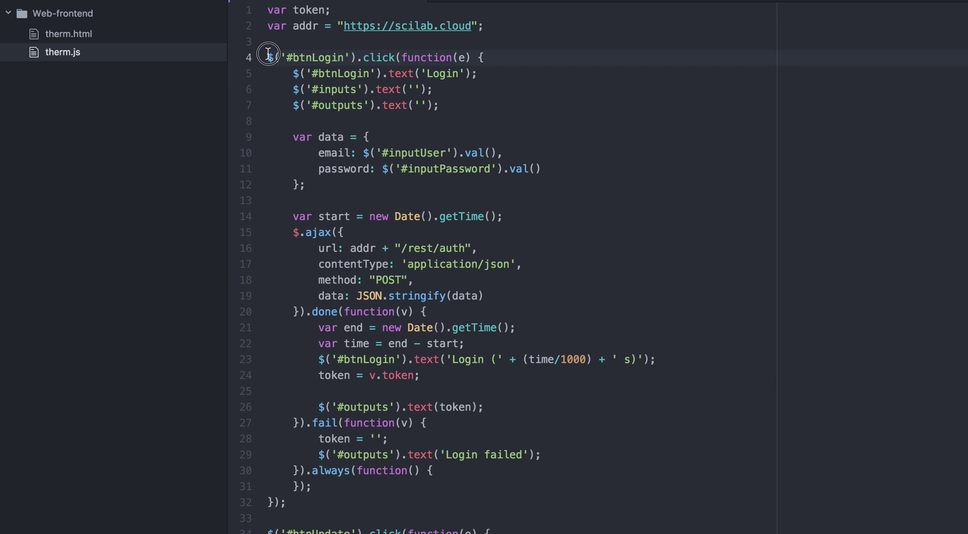
pyautogui.moveTo(268, 53); pyautogui.dragTo(564, 502)
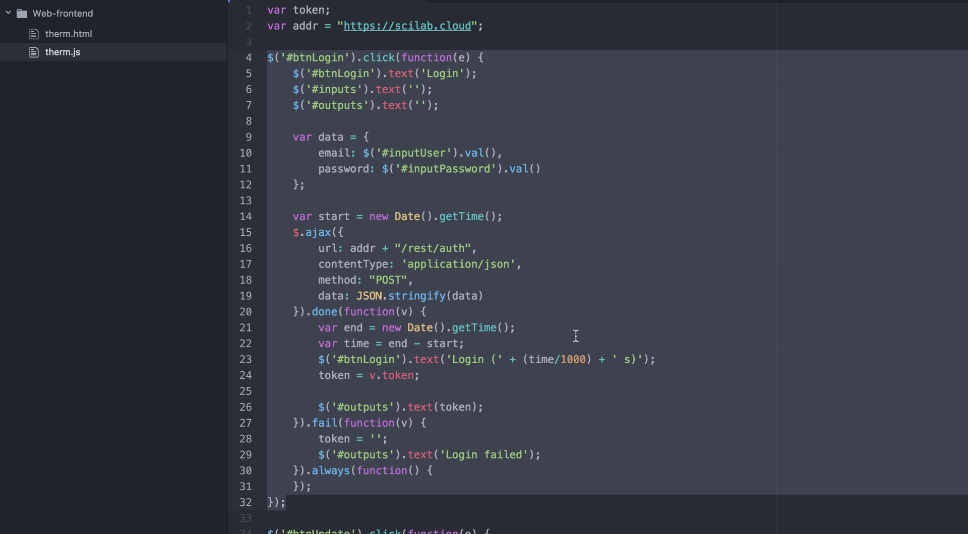
pyautogui.click(576, 335)
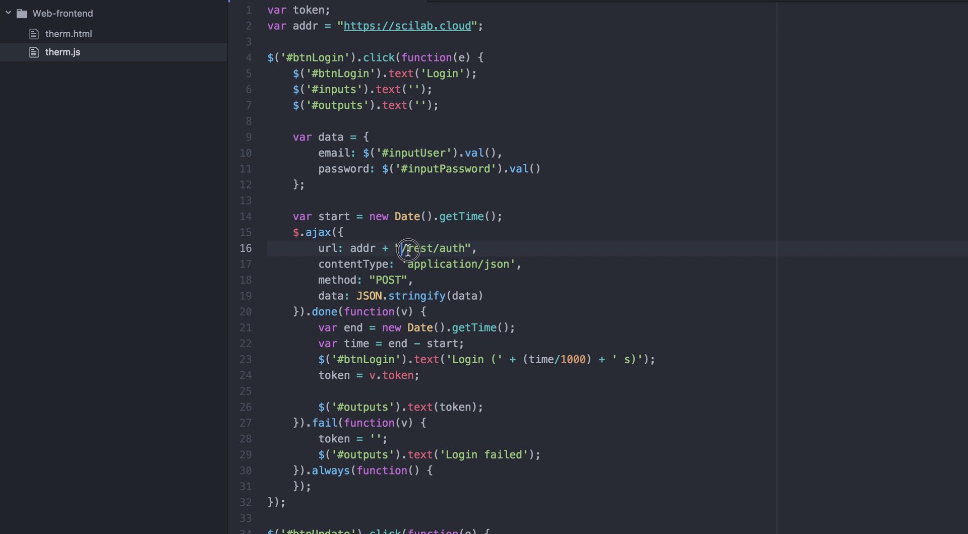
pyautogui.scroll(-7, 543, 432)
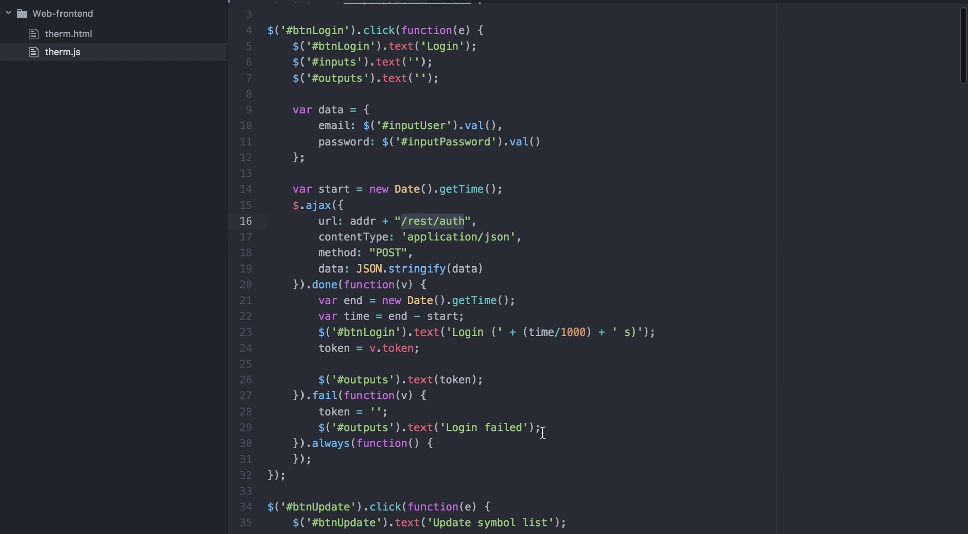
pyautogui.scroll(-5, 542, 433)
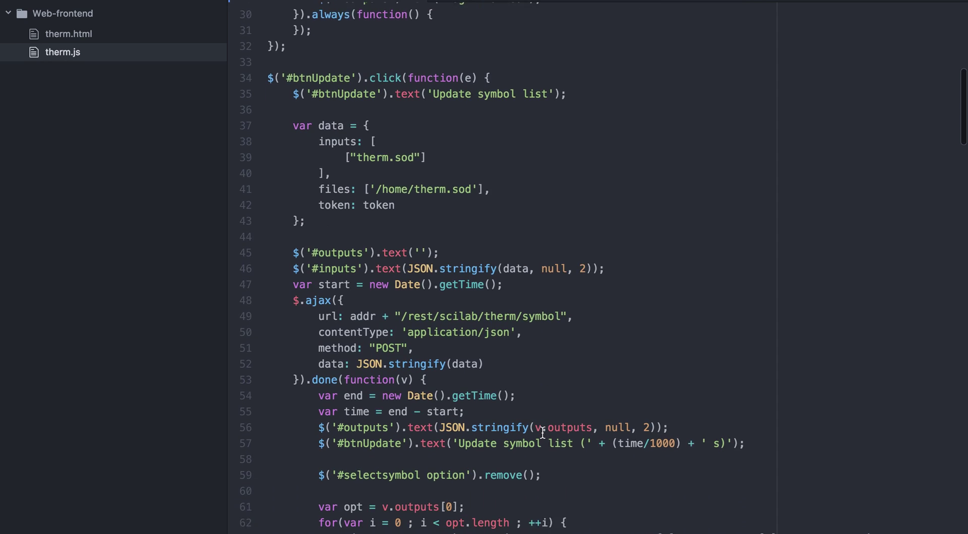
pyautogui.scroll(-2, 543, 433)
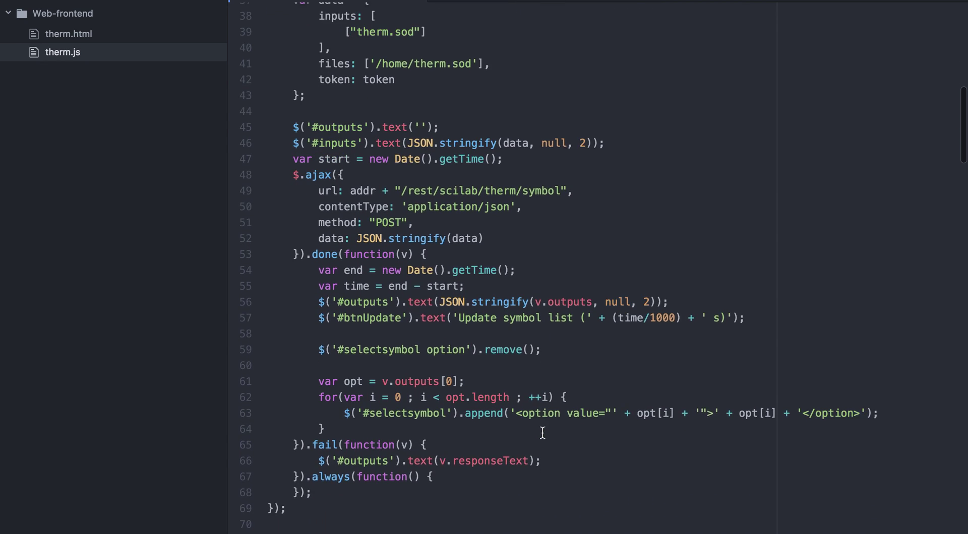
# Step: Trace the symbol and therm service request URLs down to the plot layout settings
pyautogui.doubleClick(540, 172)
pyautogui.scroll(-7, 555, 302)
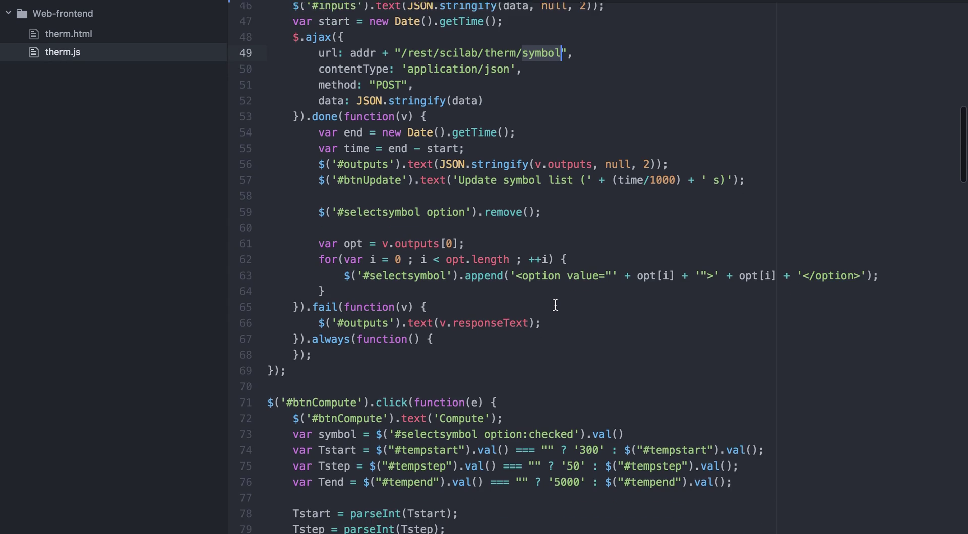
pyautogui.scroll(-4, 555, 304)
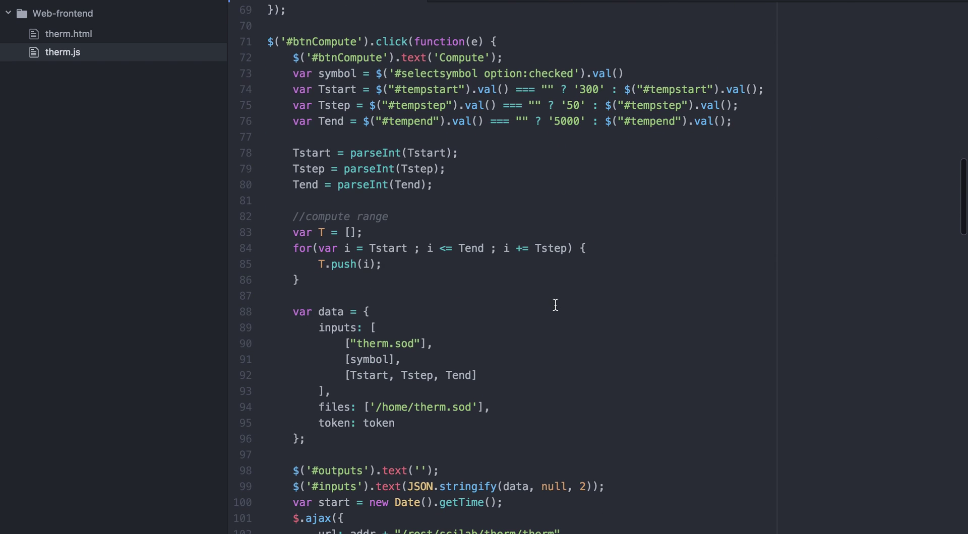
pyautogui.scroll(-6, 554, 304)
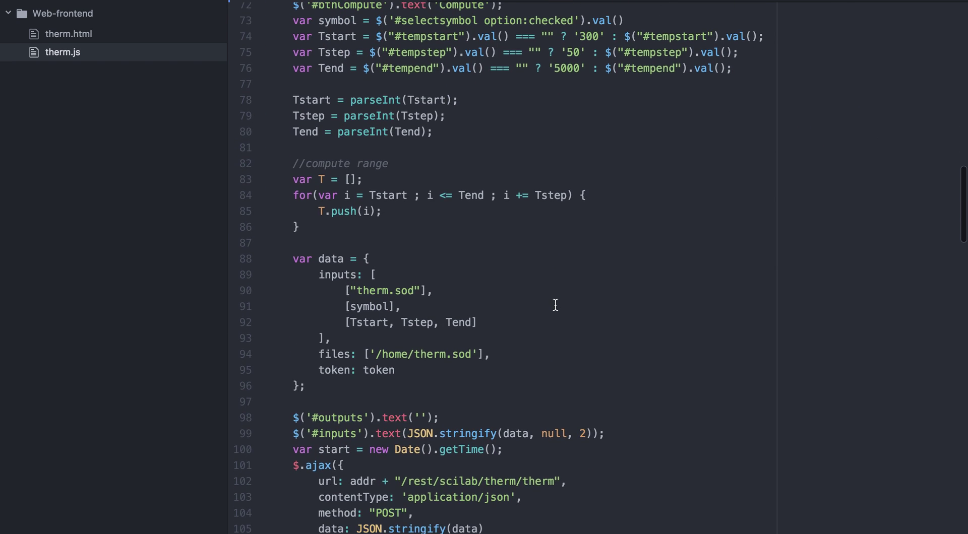
pyautogui.doubleClick(534, 213)
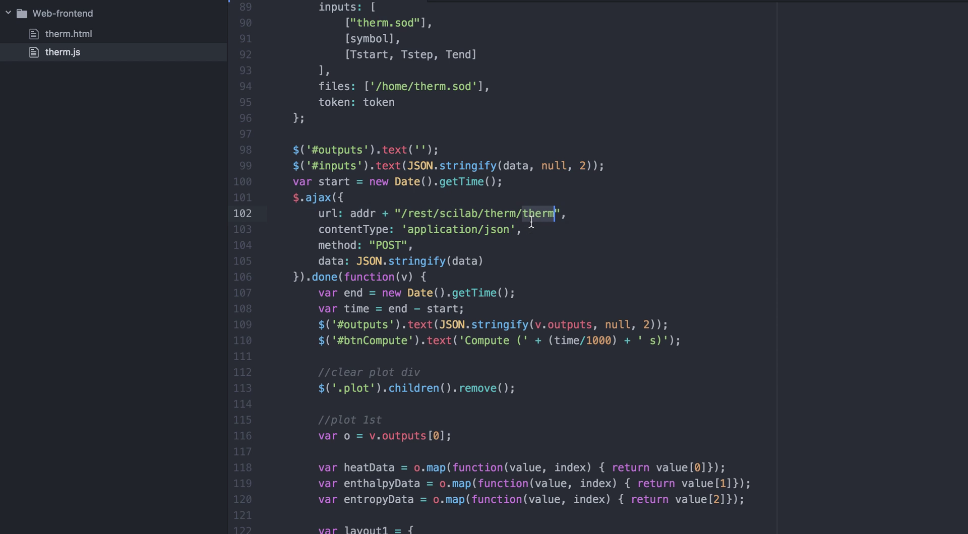
pyautogui.scroll(-20, 572, 323)
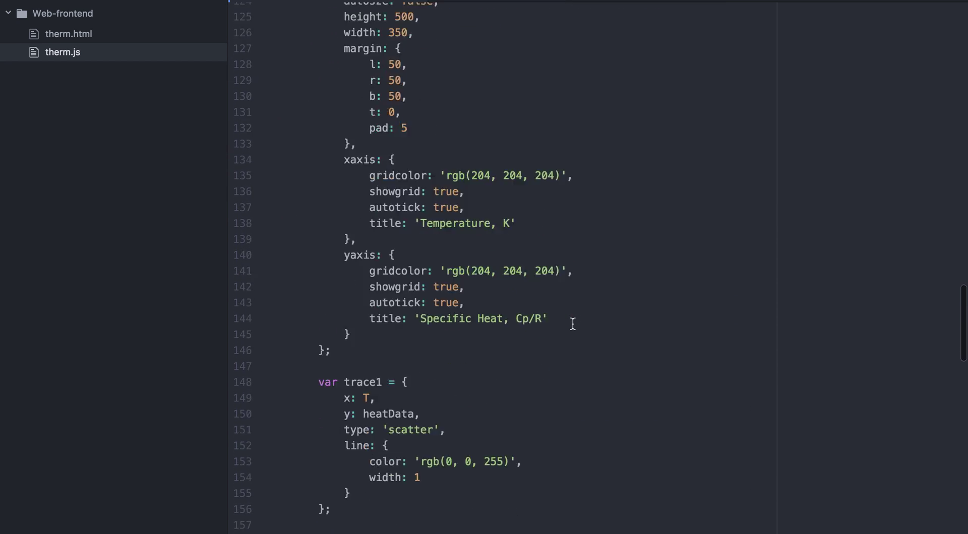
pyautogui.hotkey('ctrl', 'Right')
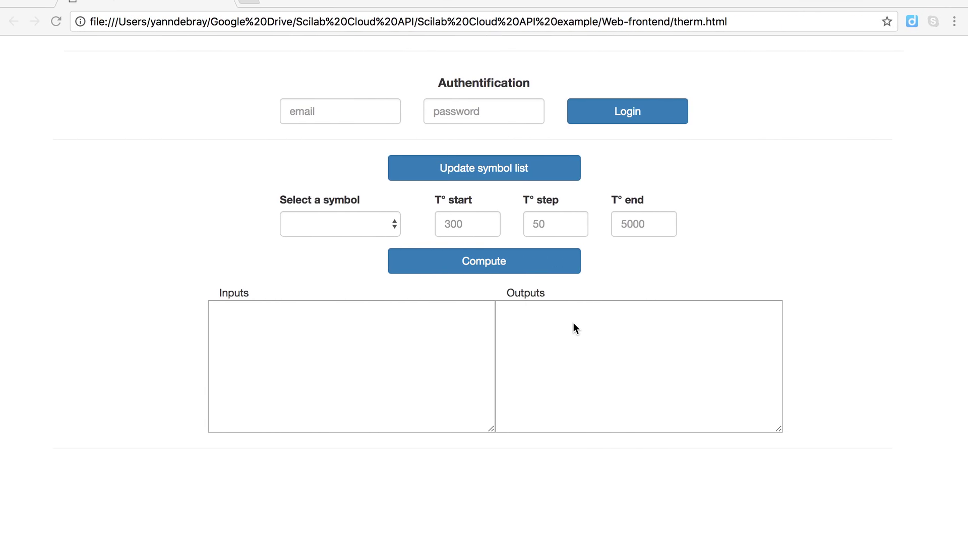
# Step: Log in on therm.html with the account e-mail and password to obtain a session token
pyautogui.click(331, 114)
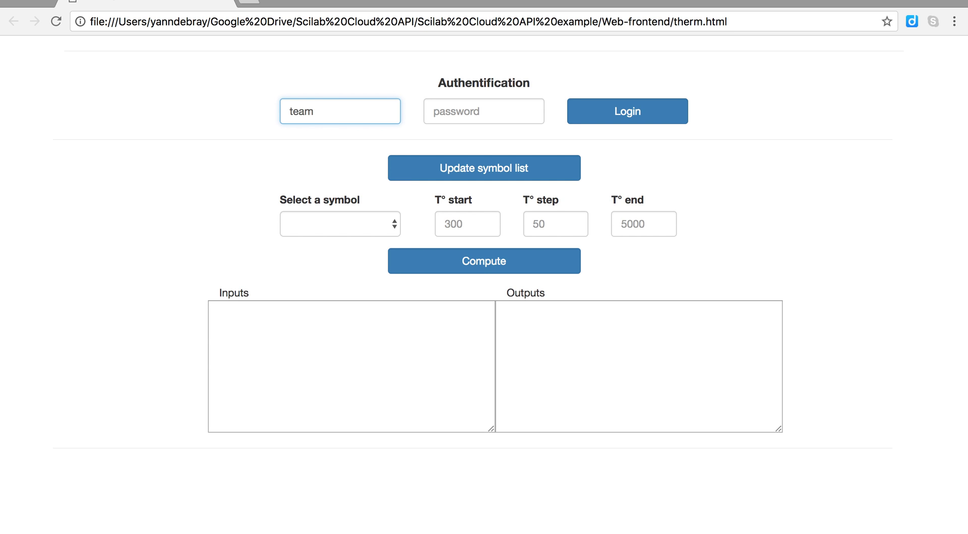
pyautogui.click(454, 111)
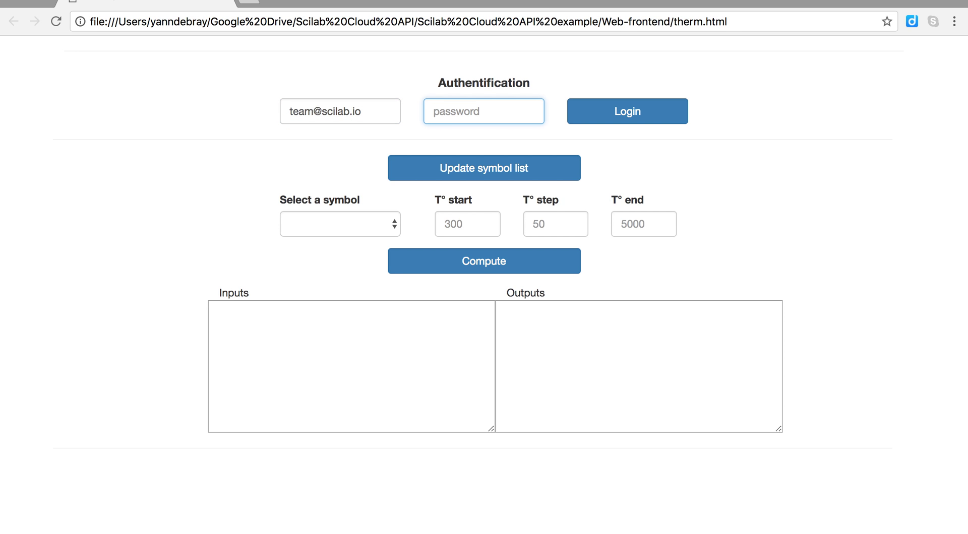
pyautogui.write('••••')
pyautogui.click(611, 121)
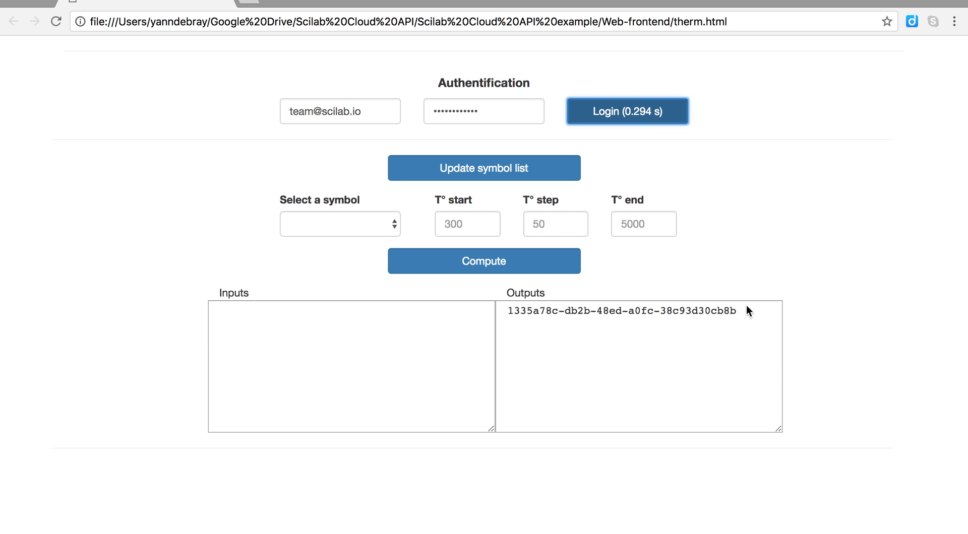
# Step: Update the symbol list, compute AL from 300 to 5000 in steps of 50, and view the plots
pyautogui.click(488, 175)
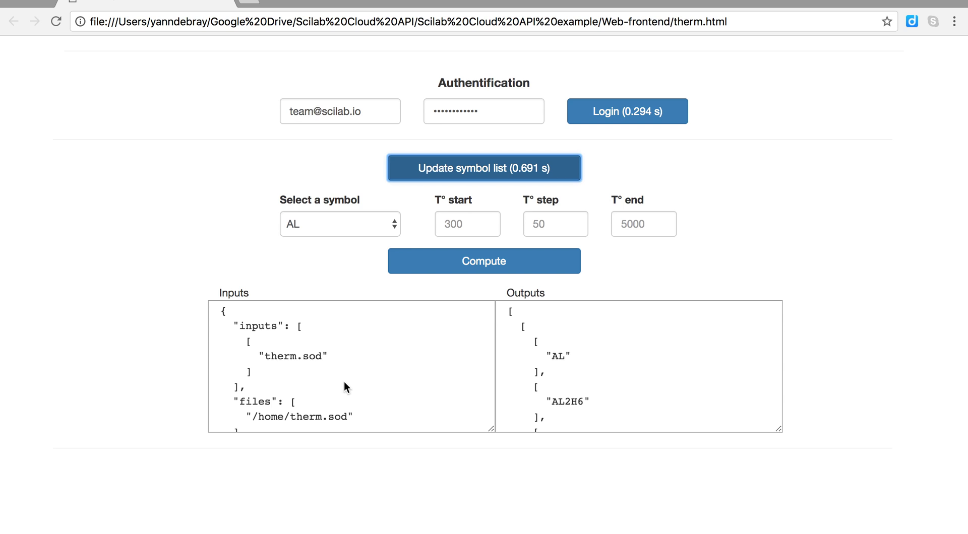
pyautogui.scroll(-3, 343, 382)
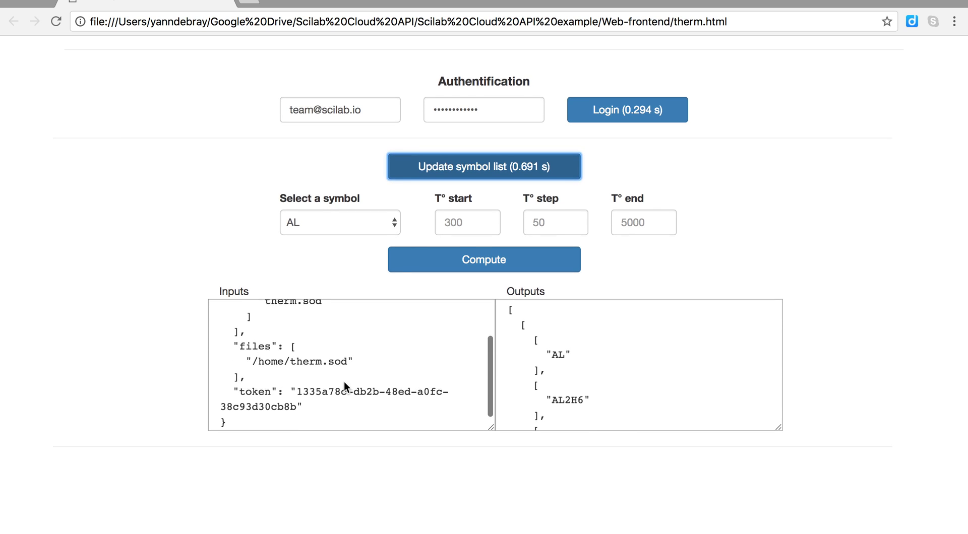
pyautogui.click(350, 226)
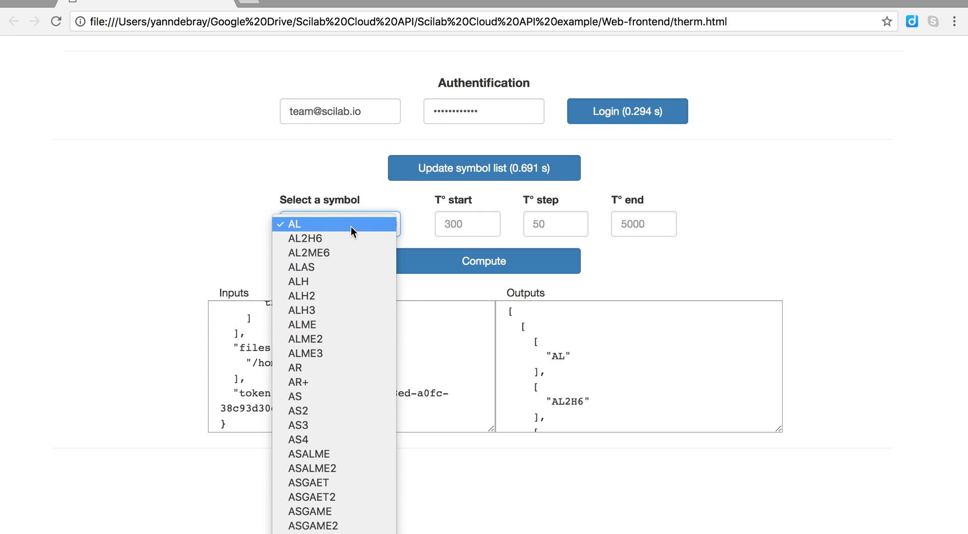
pyautogui.click(328, 223)
pyautogui.click(439, 265)
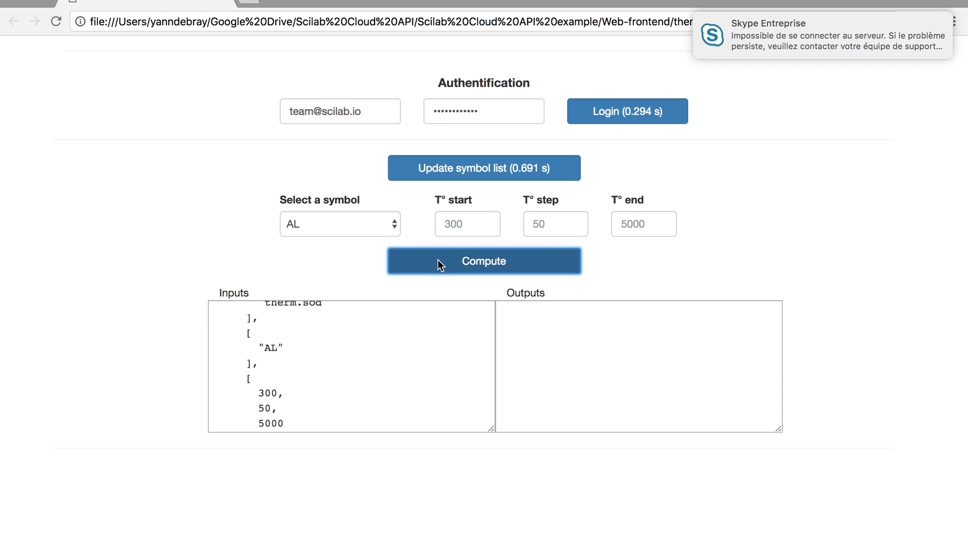
pyautogui.scroll(-5, 81, 418)
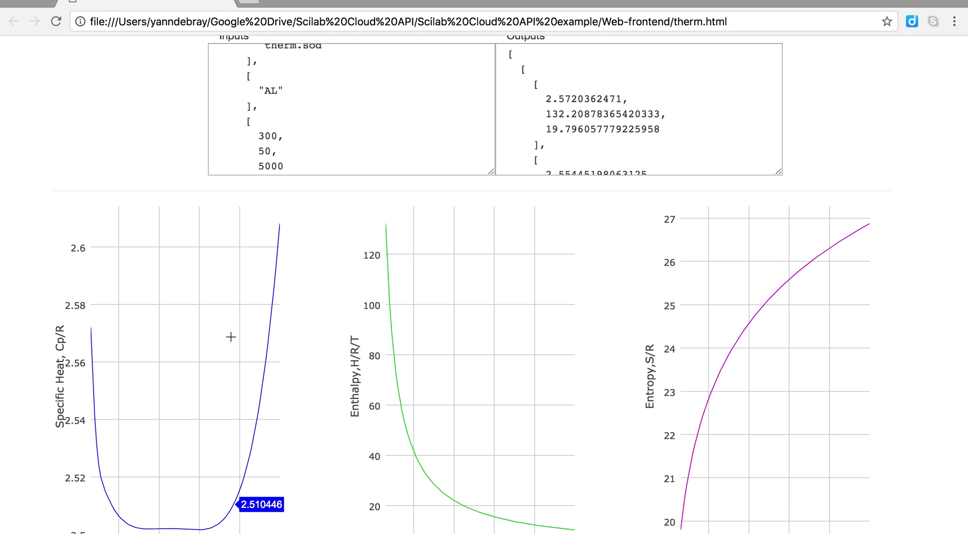
pyautogui.hotkey('ctrl', 'Right')
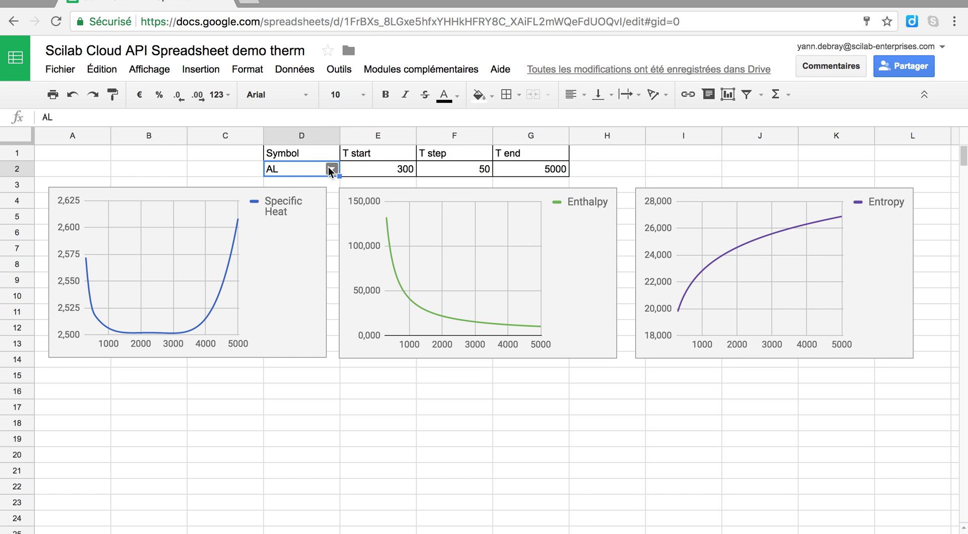
# Step: Browse the add-on store and confirm the Scilab Cloud API add-on is installed
pyautogui.click(402, 71)
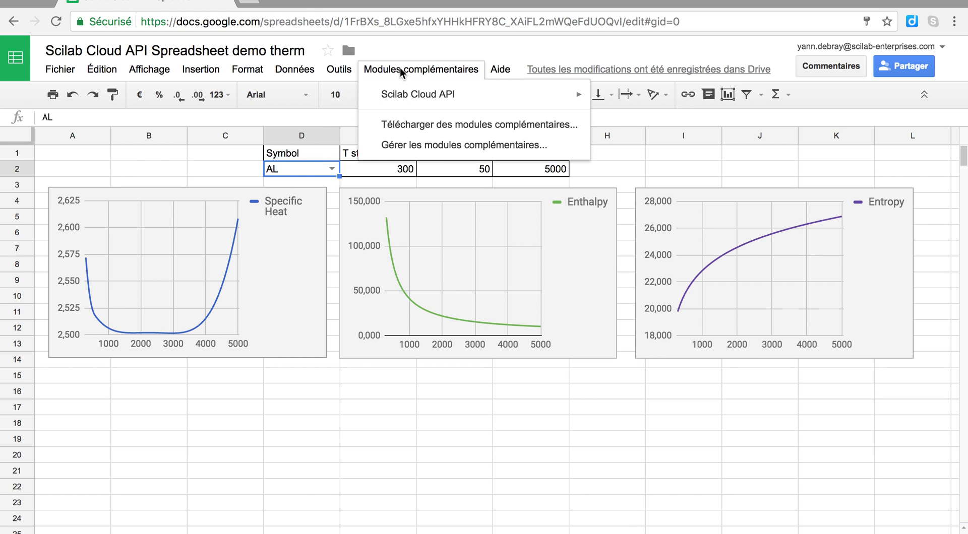
pyautogui.moveTo(412, 100)
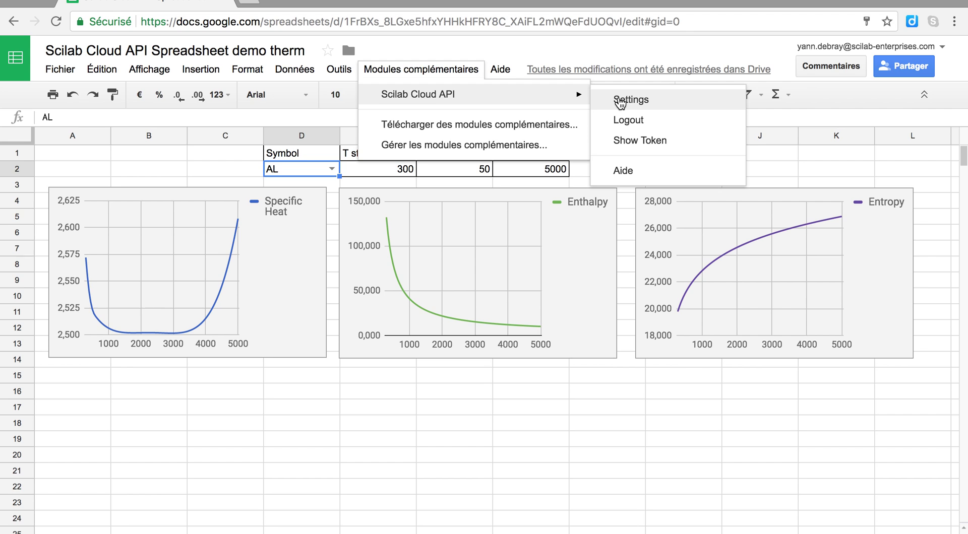
pyautogui.click(539, 128)
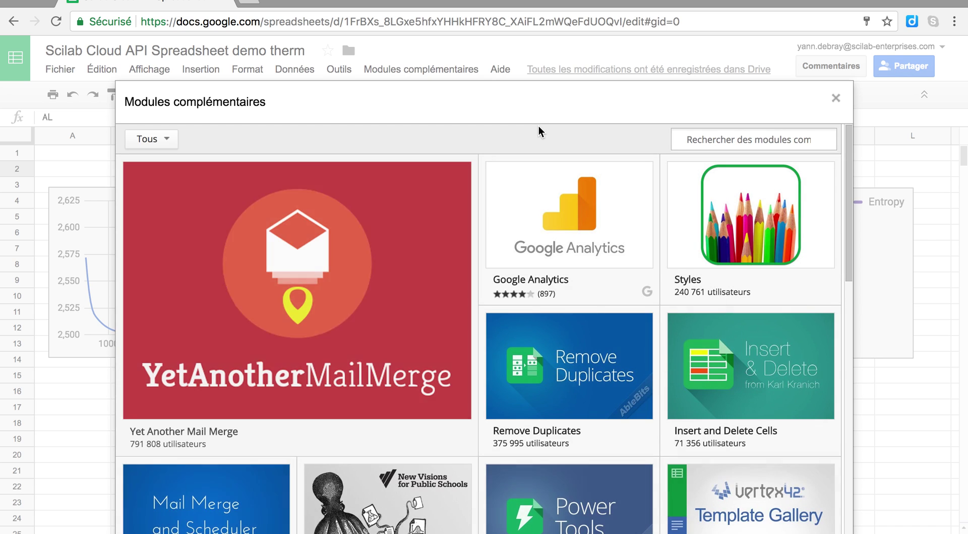
pyautogui.click(835, 98)
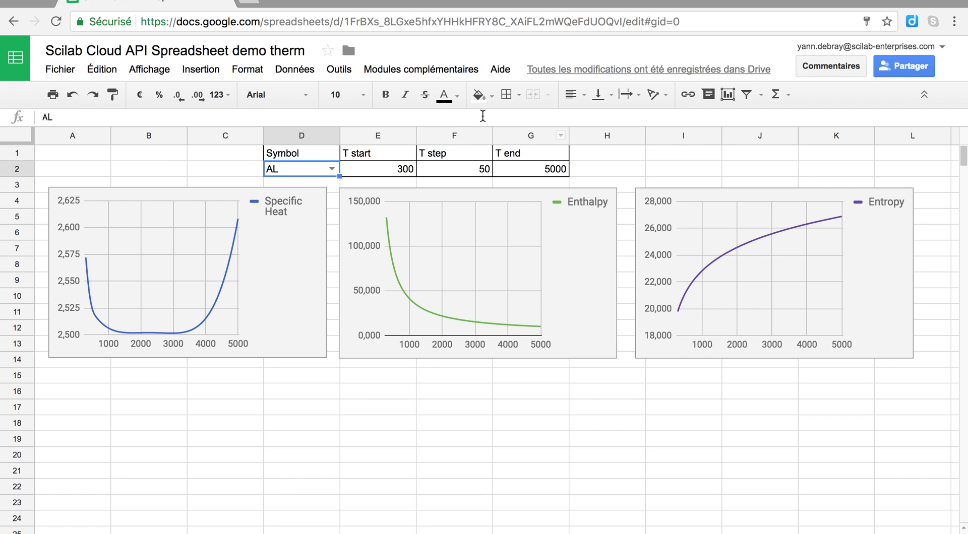
pyautogui.click(437, 73)
pyautogui.click(448, 145)
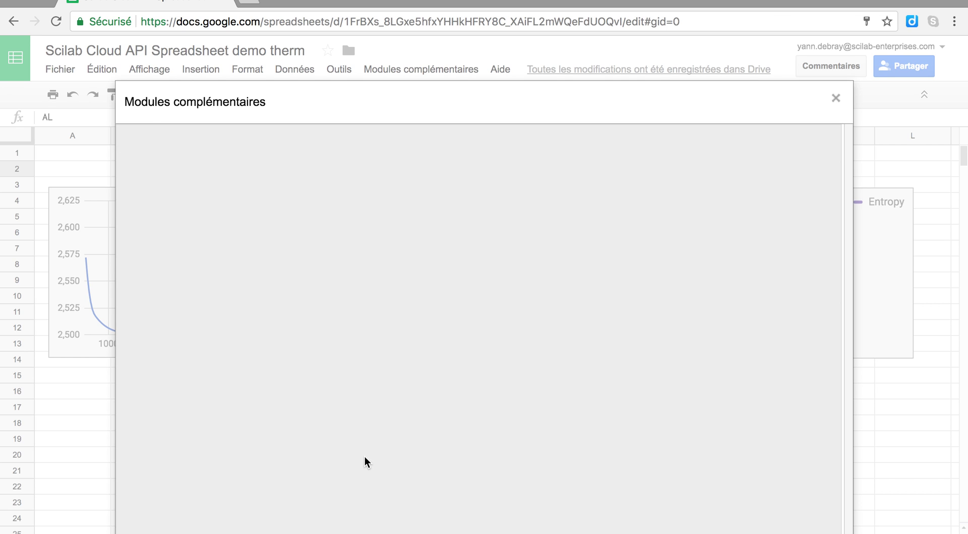
pyautogui.click(258, 156)
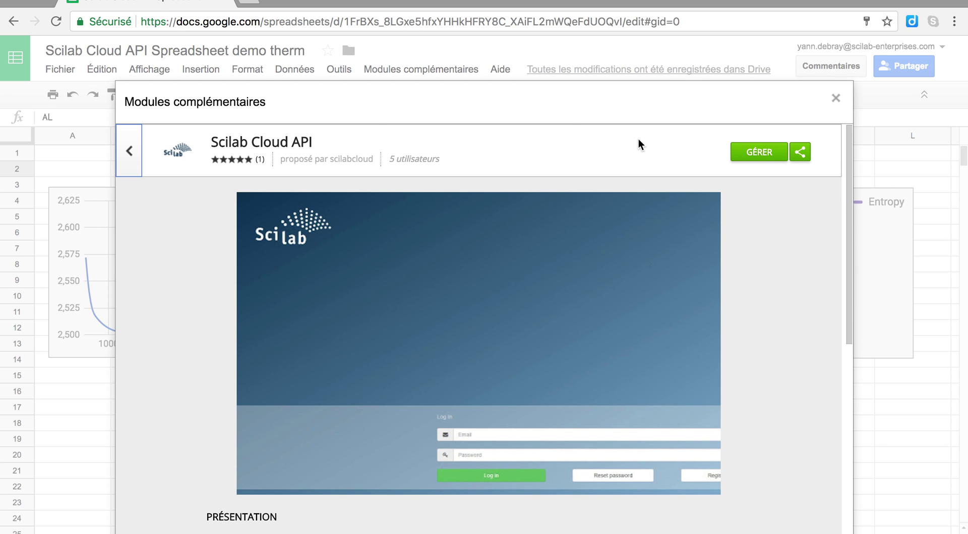
pyautogui.click(835, 99)
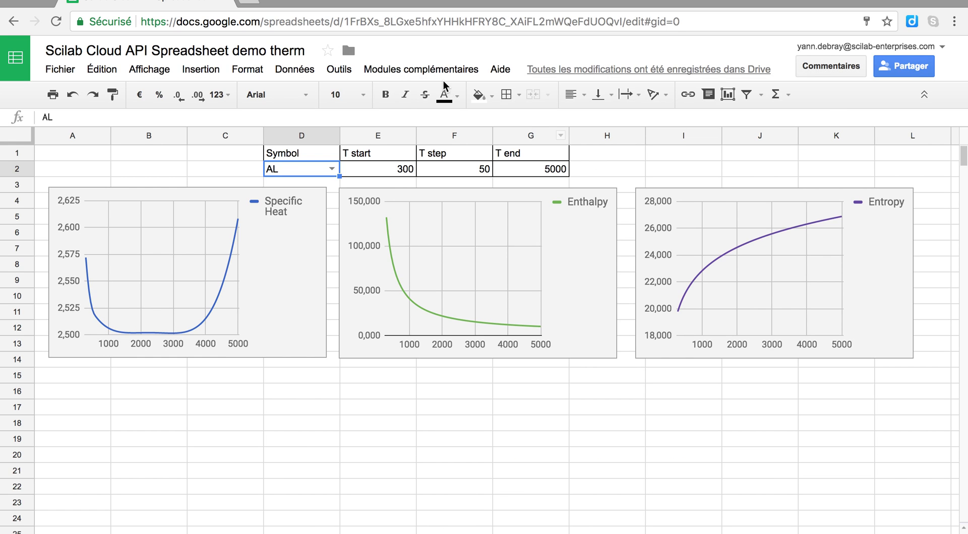
# Step: Open Scilab Cloud API Settings and start entering the login e-mail
pyautogui.click(448, 70)
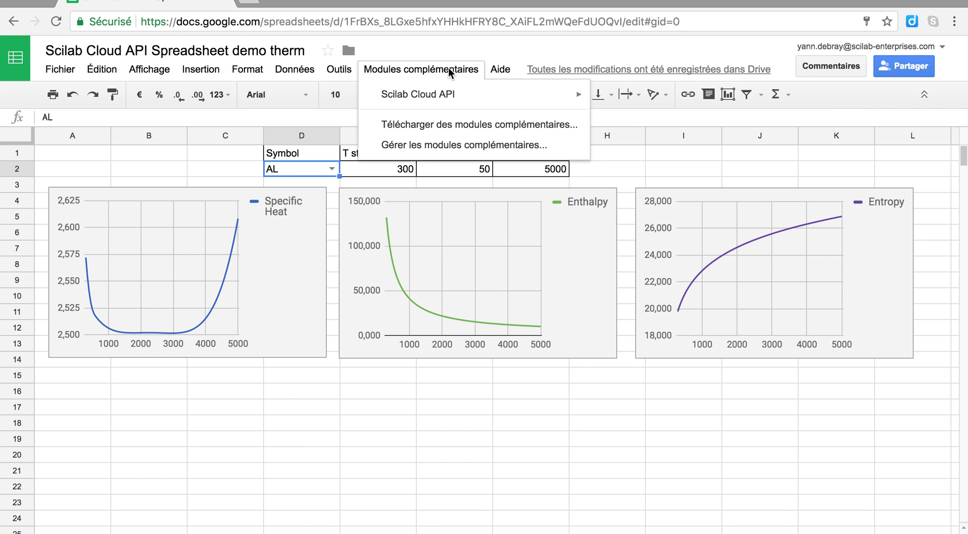
pyautogui.moveTo(464, 103)
pyautogui.click(612, 103)
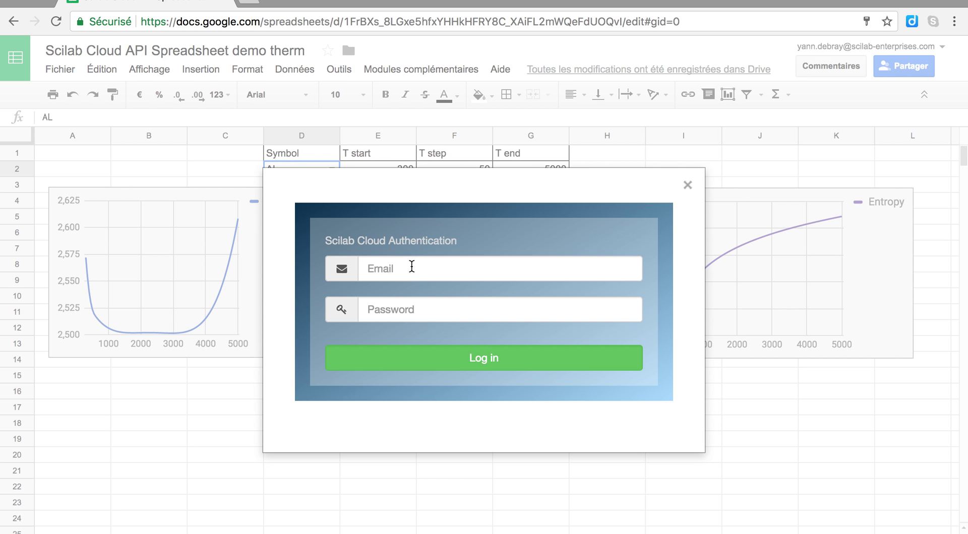
pyautogui.click(412, 267)
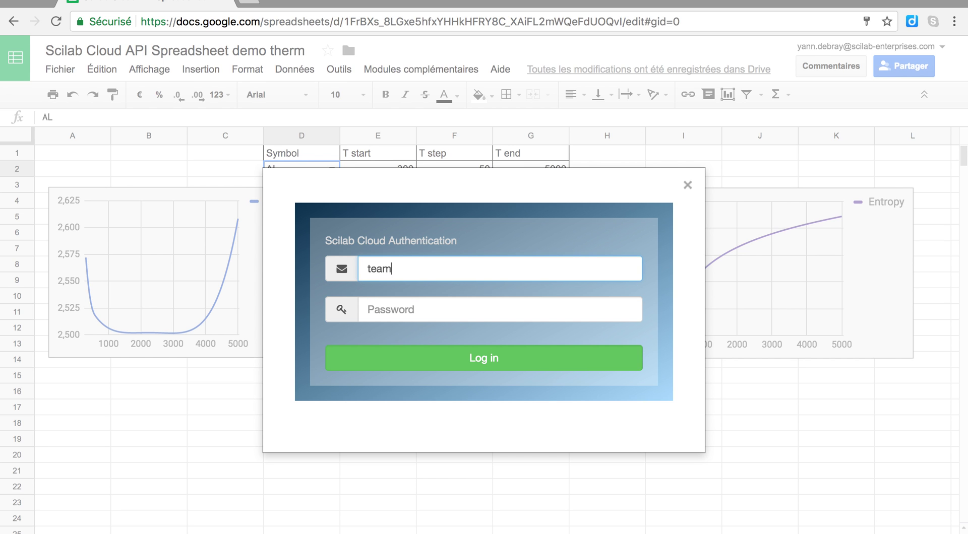
# Step: Log in with the account e-mail and password, dismiss the save-password prompt, and open the results sheet
pyautogui.press('Tab')
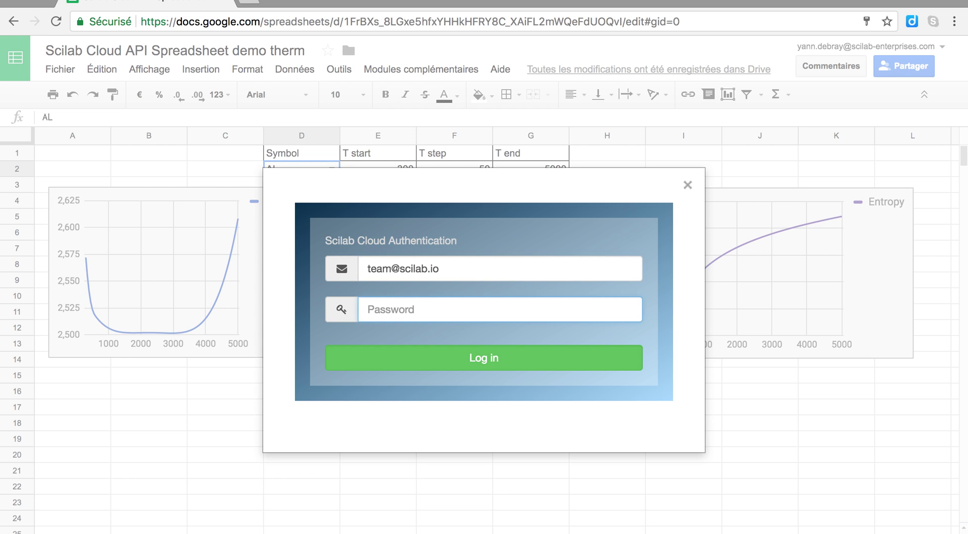
pyautogui.write('••')
pyautogui.click(406, 359)
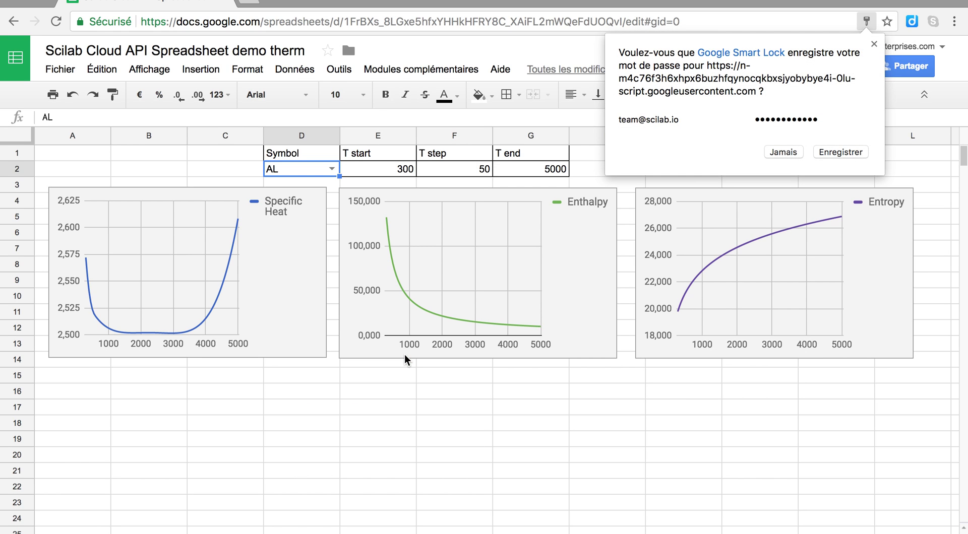
pyautogui.click(874, 44)
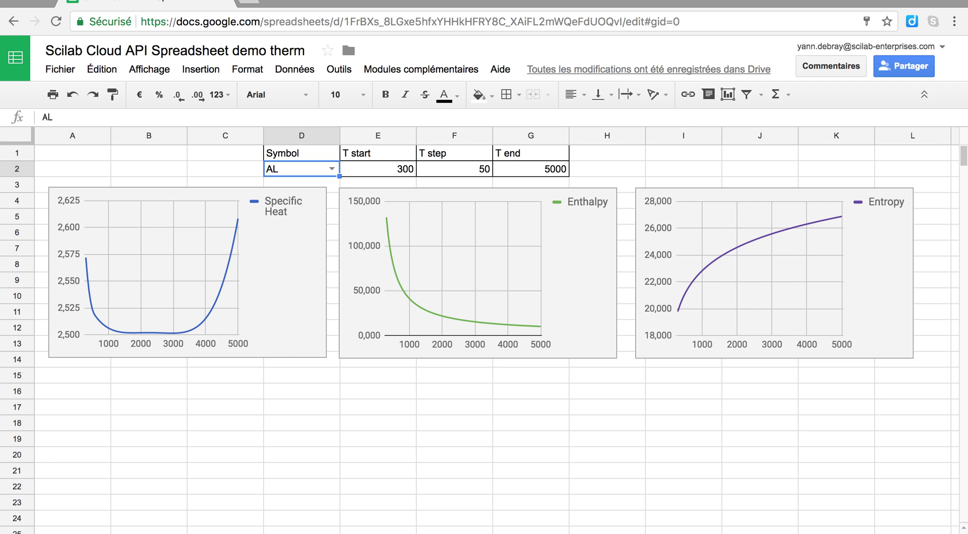
pyautogui.hotkey('ctrl', 'shift', 'pagedown')
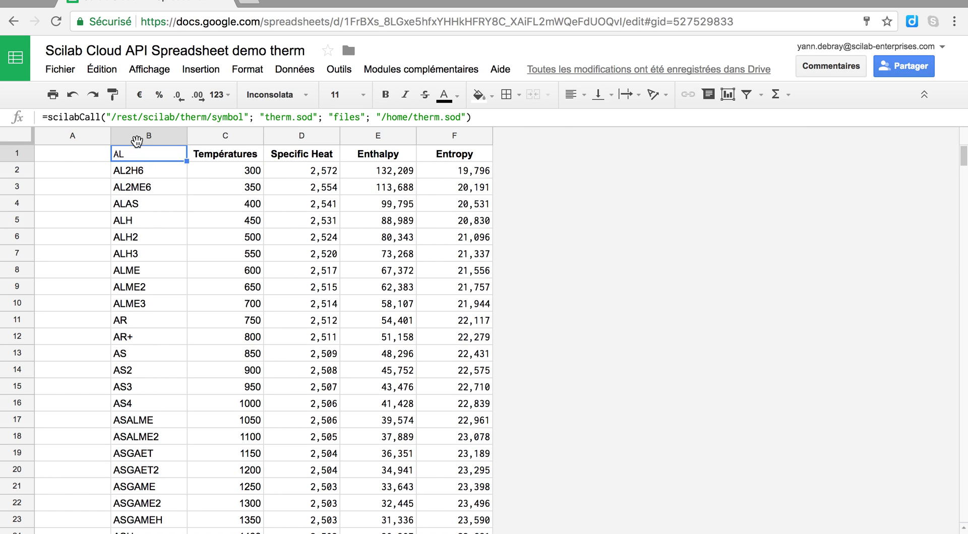
# Step: Inspect the scilabCall formula in cell B1 without changing it
pyautogui.click(243, 117)
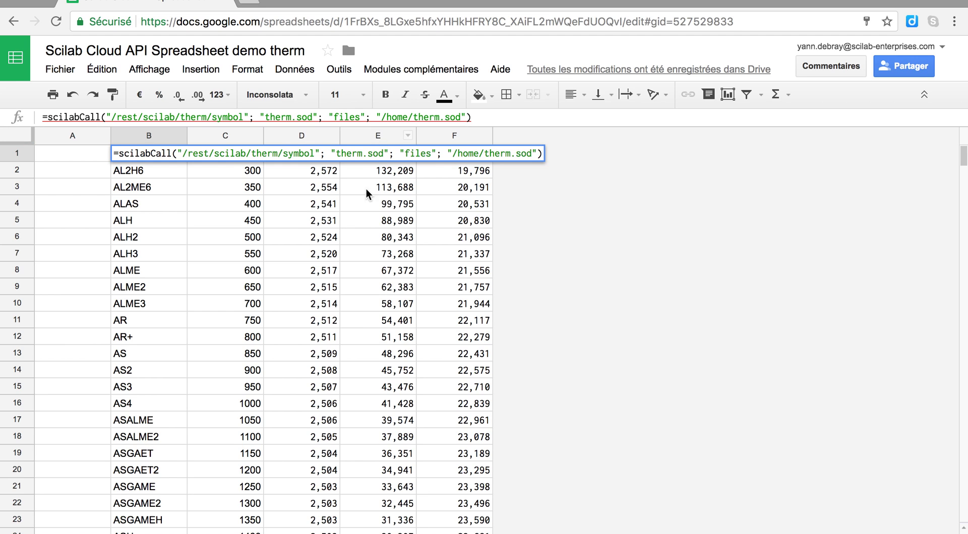
pyautogui.click(246, 184)
pyautogui.click(248, 168)
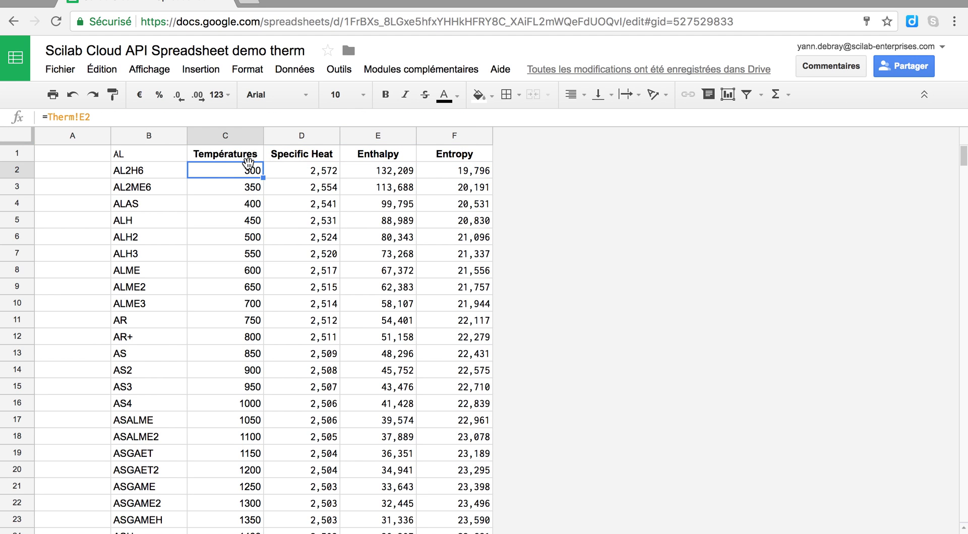
# Step: Check the formulas in C1, C2 and D2, then return to the inputs-and-charts sheet
pyautogui.click(250, 156)
pyautogui.press('Down')
pyautogui.click(301, 170)
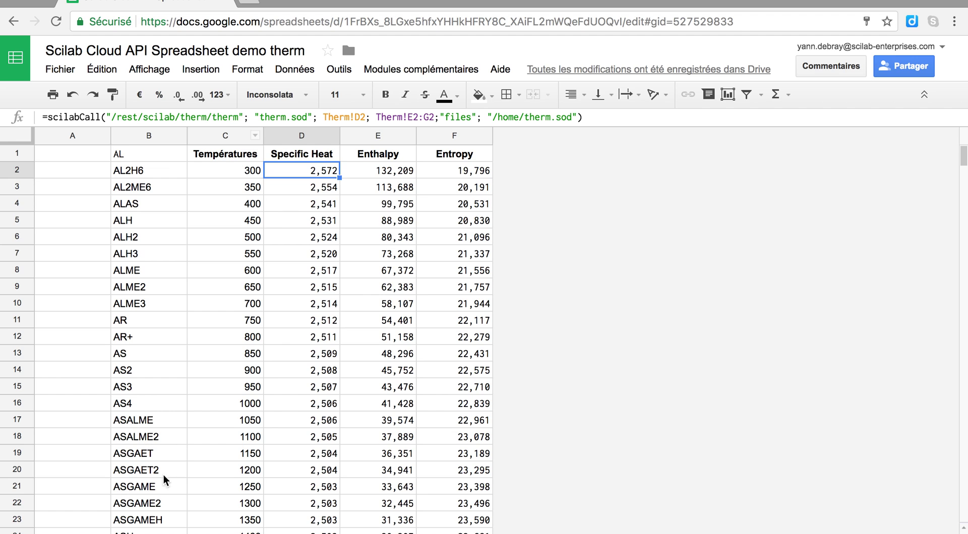
pyautogui.hotkey('ctrl', 'shift', 'pageup')
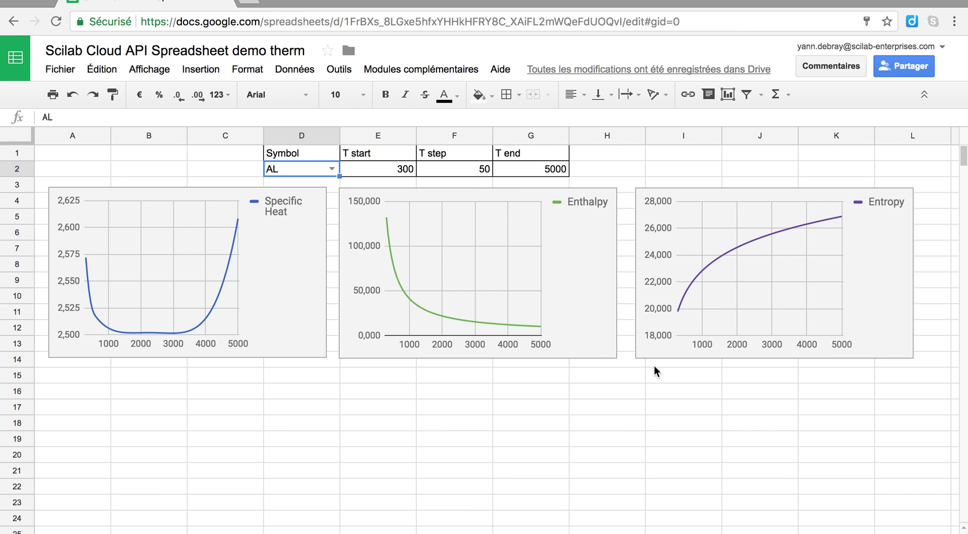